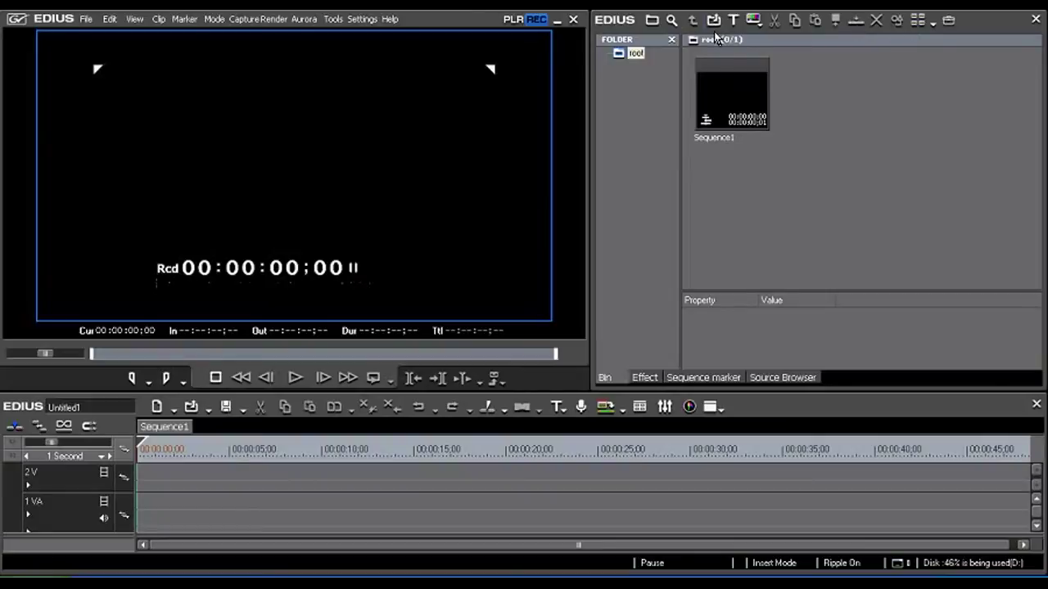
Import all five wedding photos from the Desktop folder m into the project bin
click(713, 23)
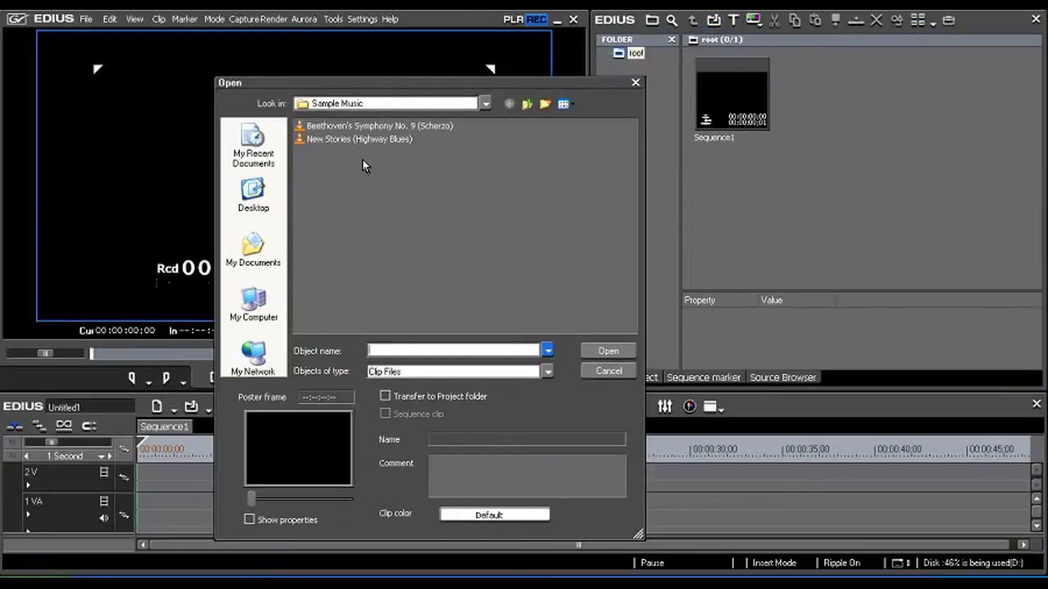
click(254, 210)
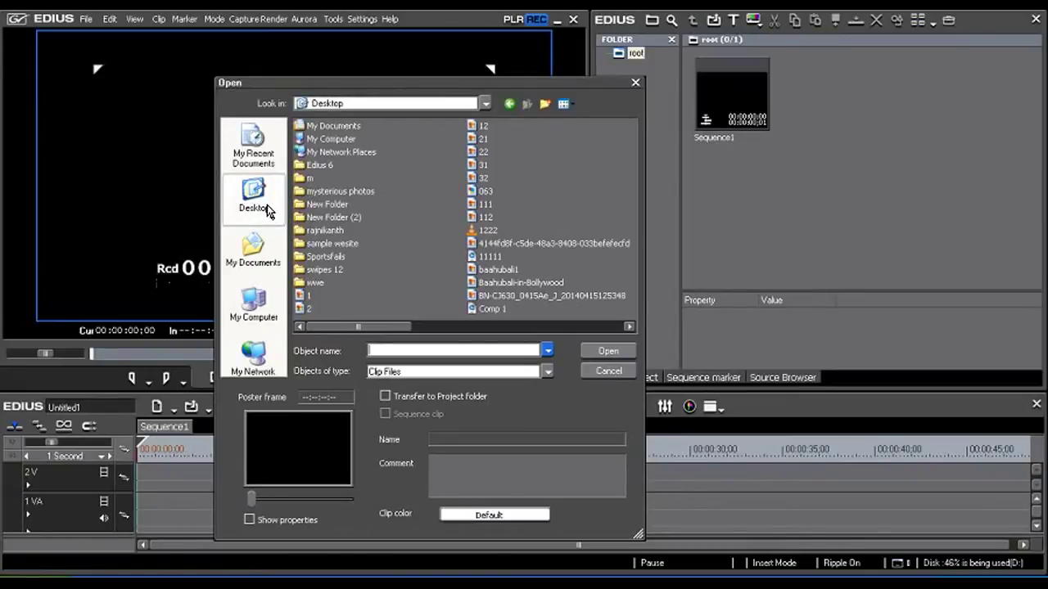
click(309, 179)
click(605, 352)
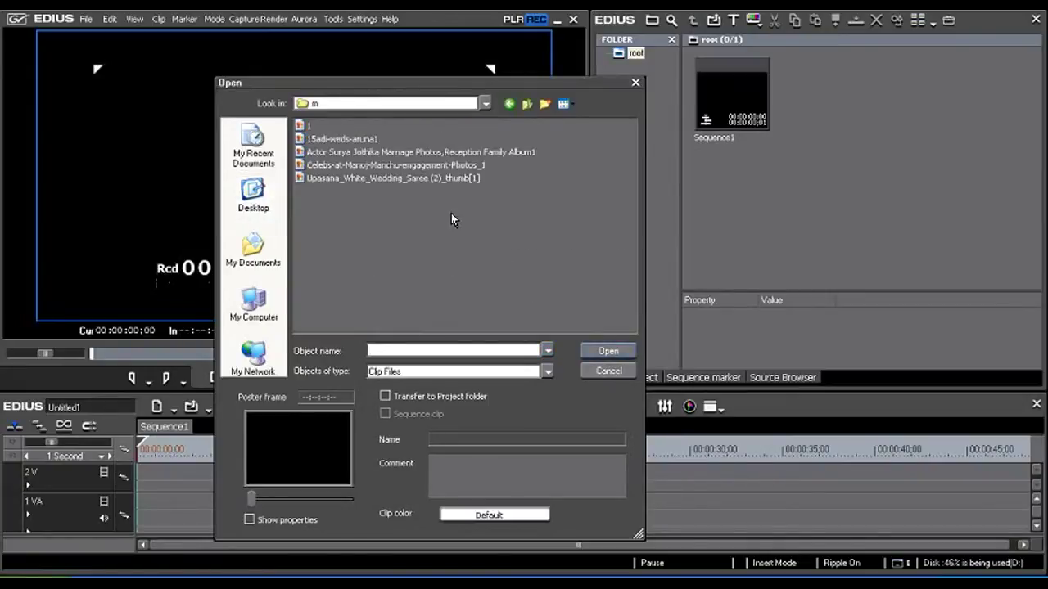
drag(368, 216, 307, 122)
click(608, 351)
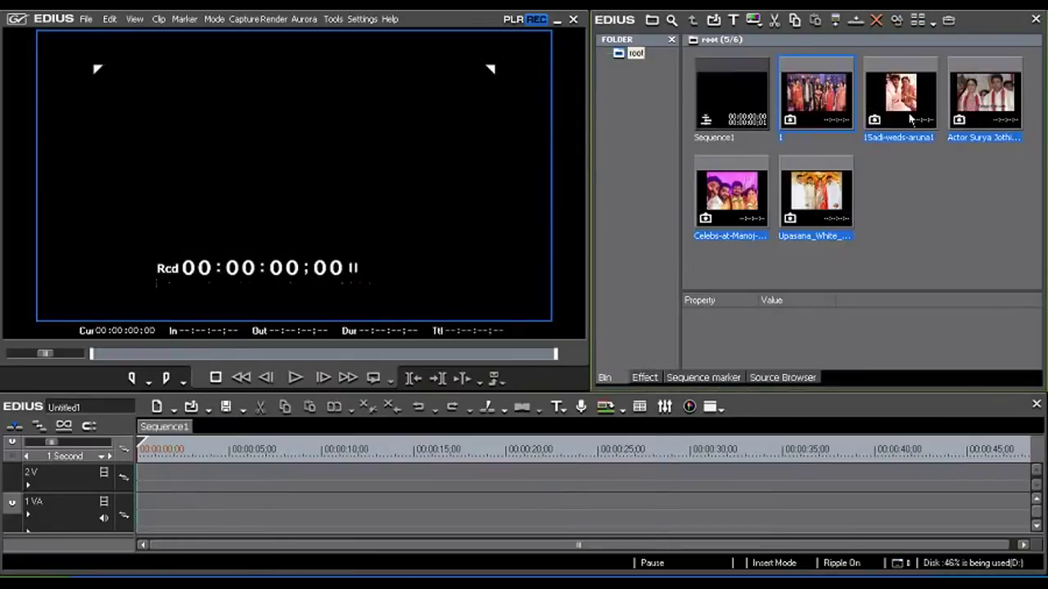
Place clip 1 at the start of track 1 VA and preview it with Space
click(894, 182)
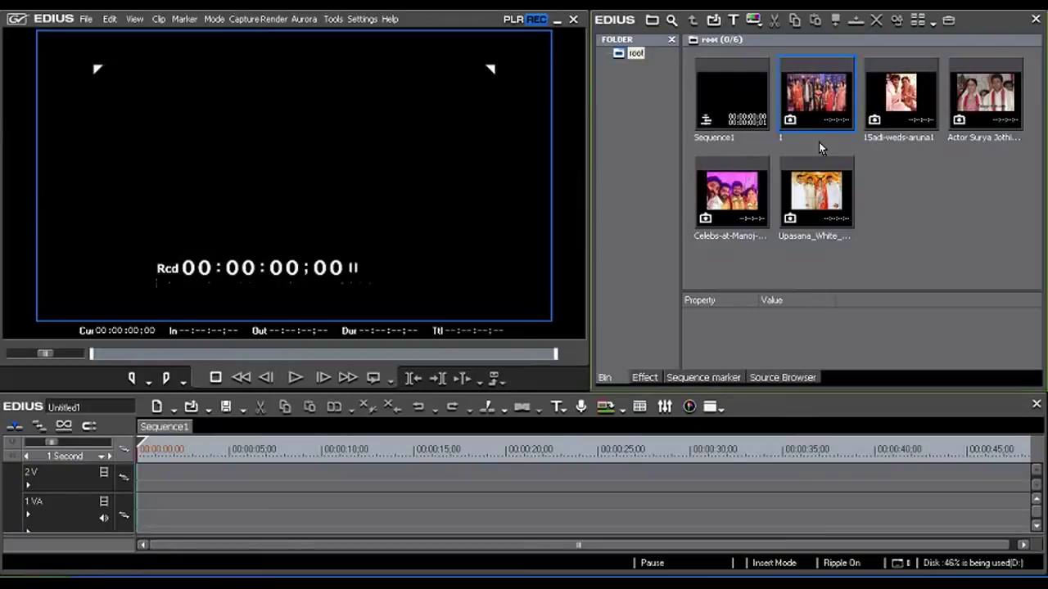
click(817, 95)
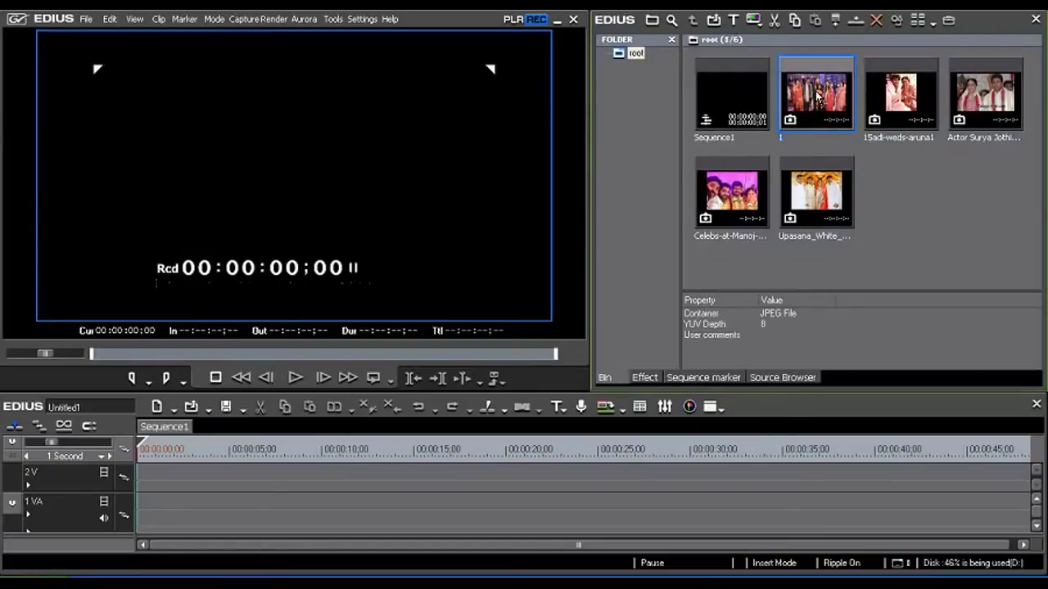
drag(816, 96, 169, 524)
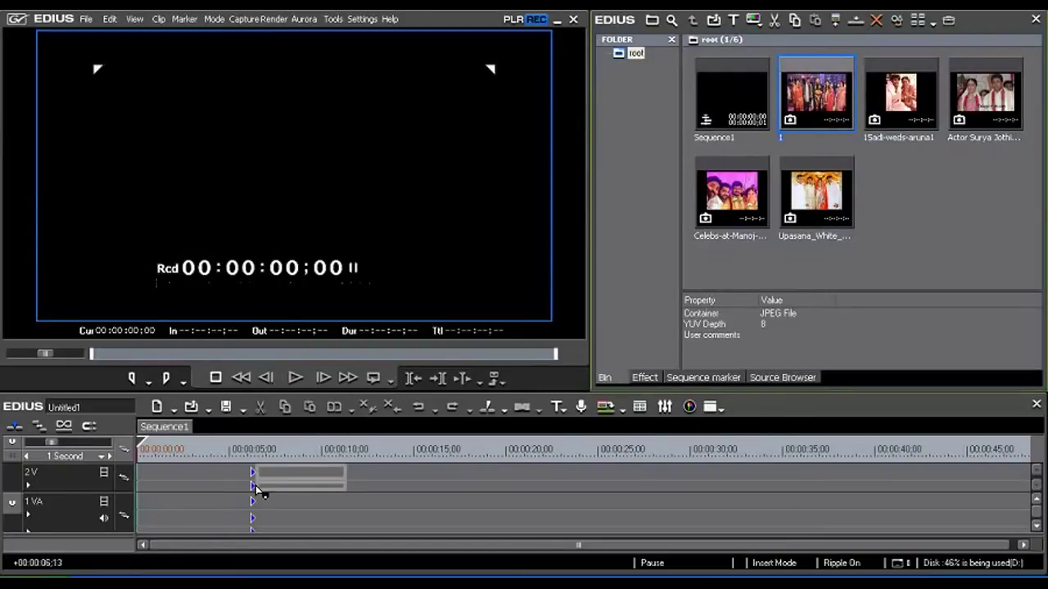
drag(169, 524, 154, 514)
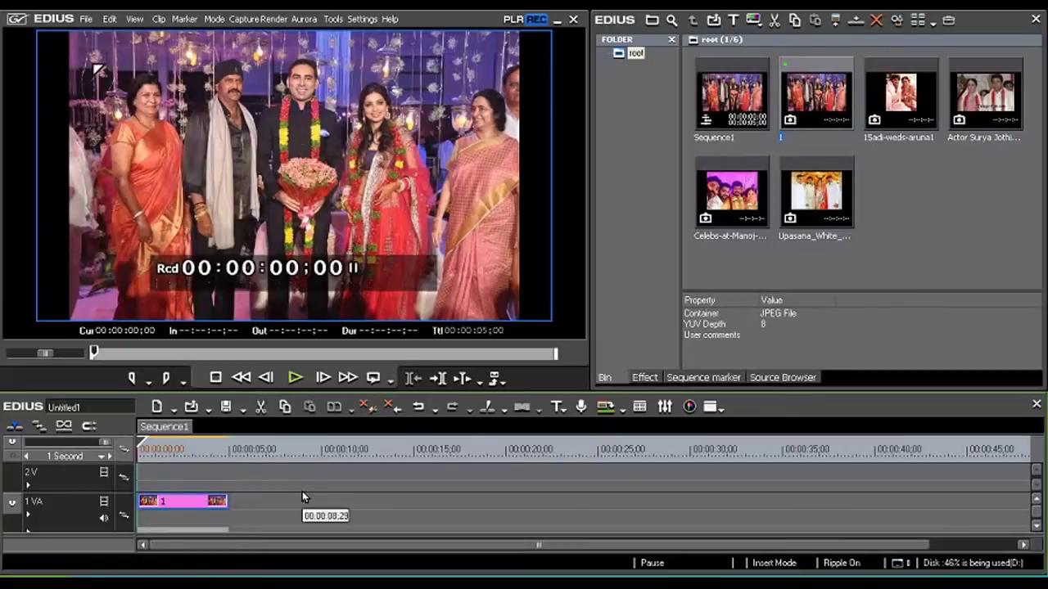
key(space)
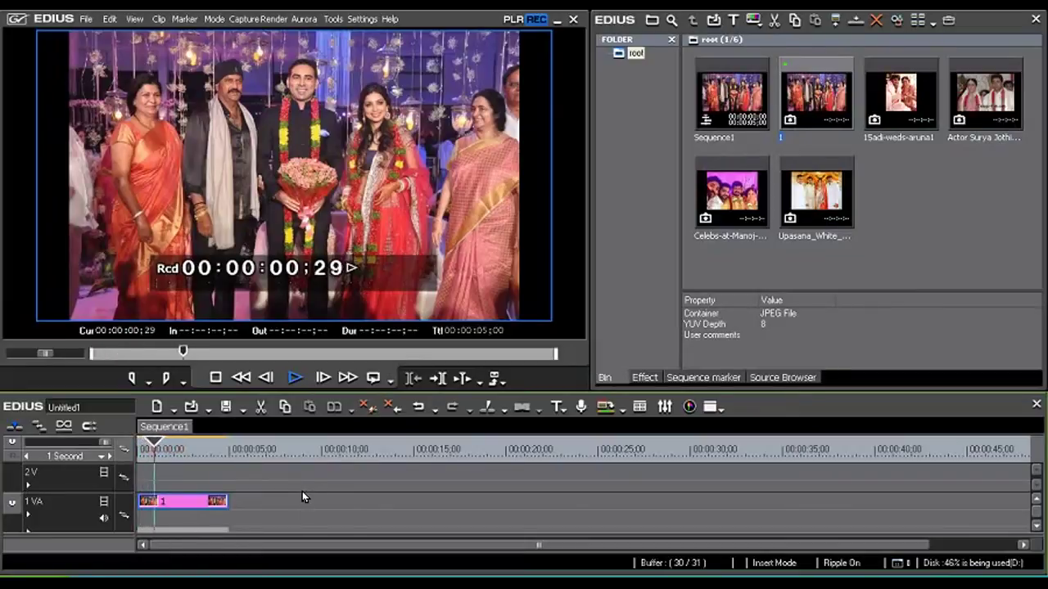
key(space)
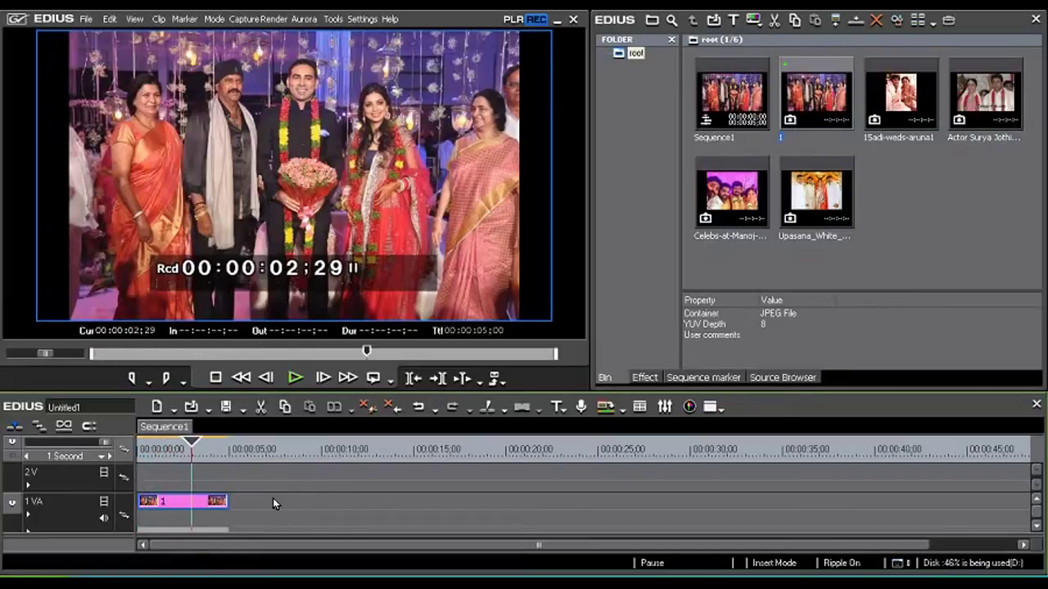
drag(195, 453, 124, 449)
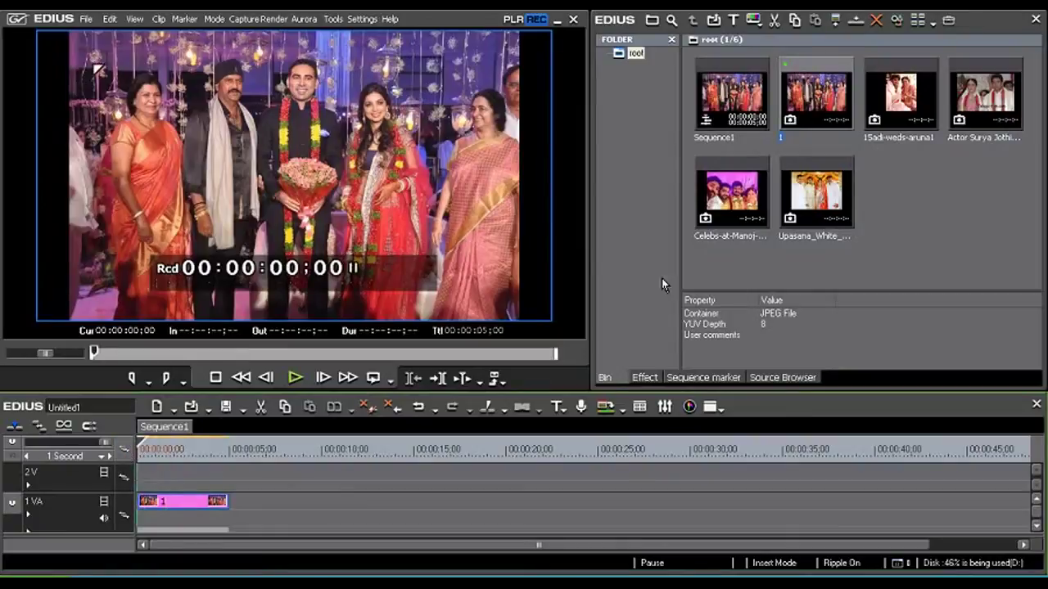
Add 15adi-weds-aruna1 and the following photos in order after clip 1 on track 1 VA
drag(909, 98, 232, 502)
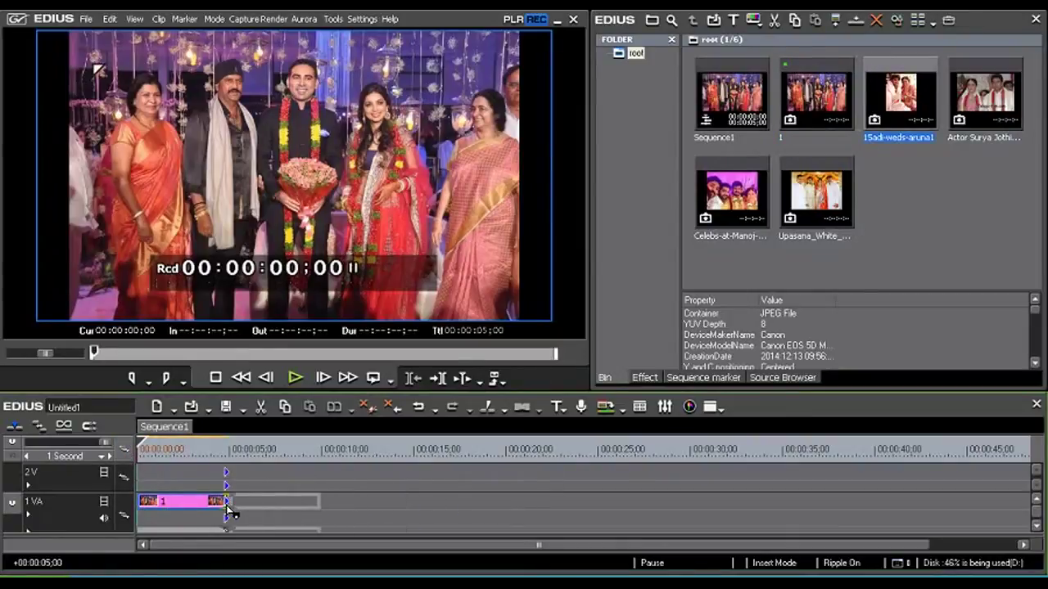
click(1000, 105)
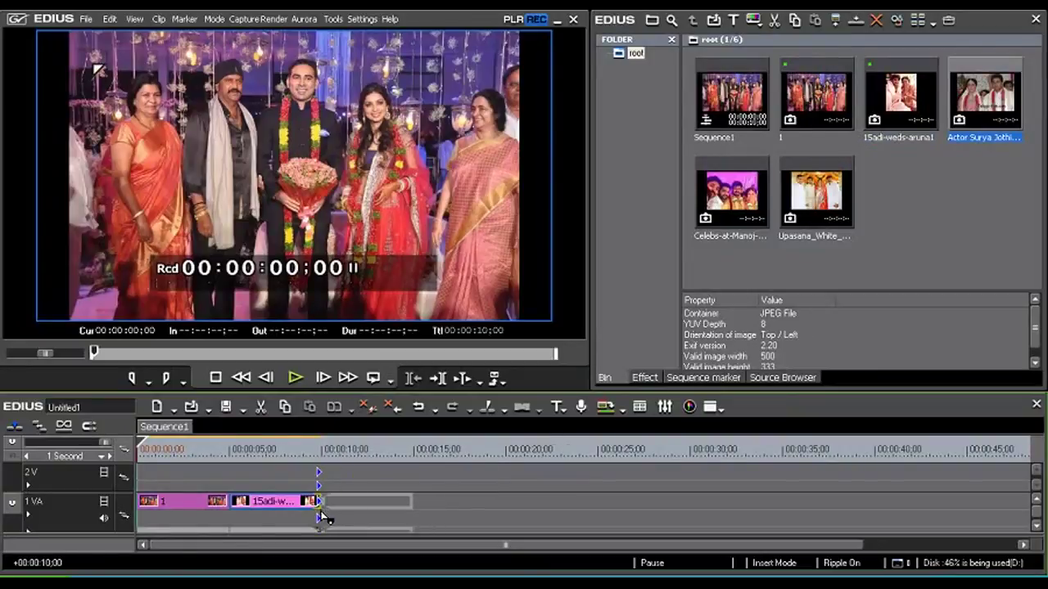
drag(440, 469, 326, 502)
drag(733, 192, 458, 501)
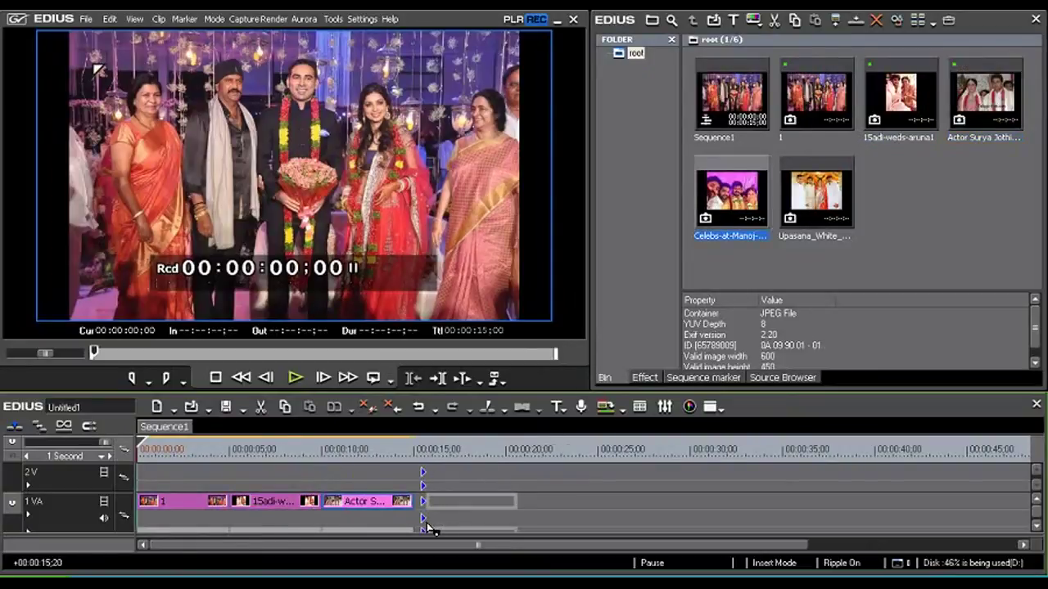
drag(829, 206, 506, 513)
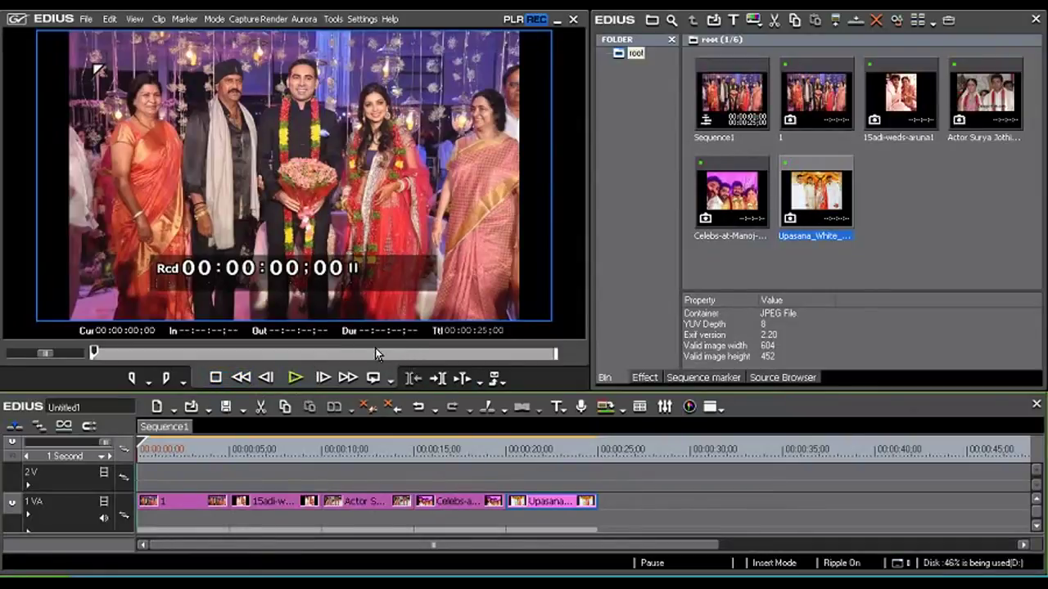
Play the five-photo sequence from the start in the player
click(291, 380)
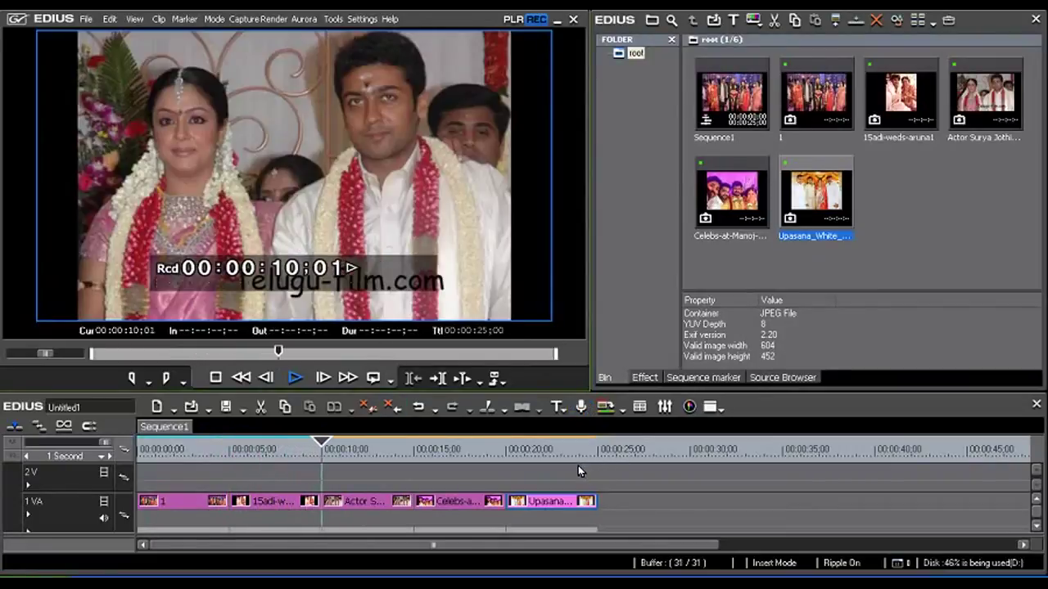
Pause, resume and stop playback, then step one frame forward on the fourth photo
key(space)
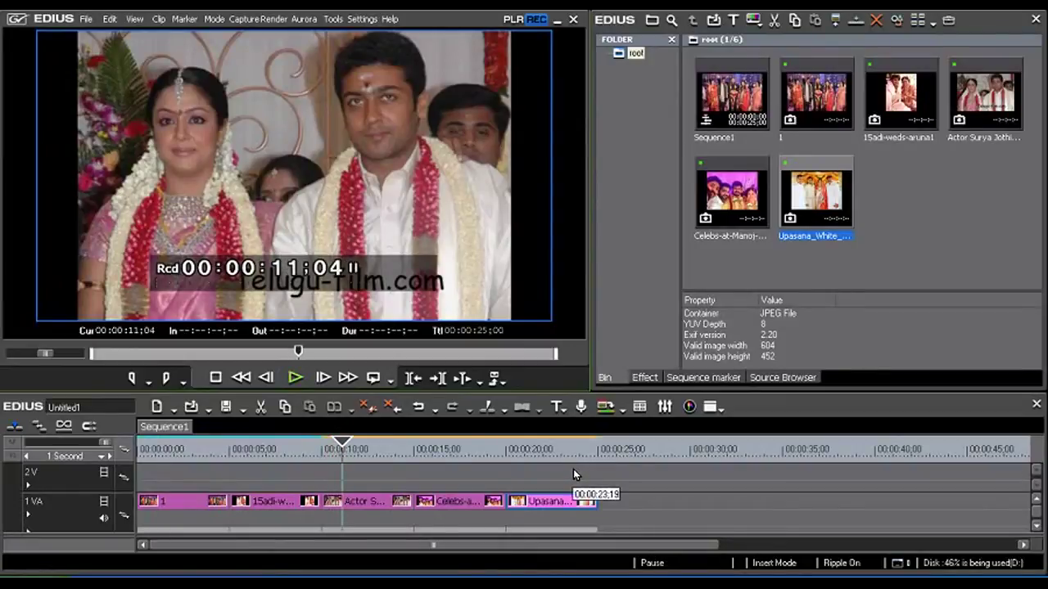
key(space)
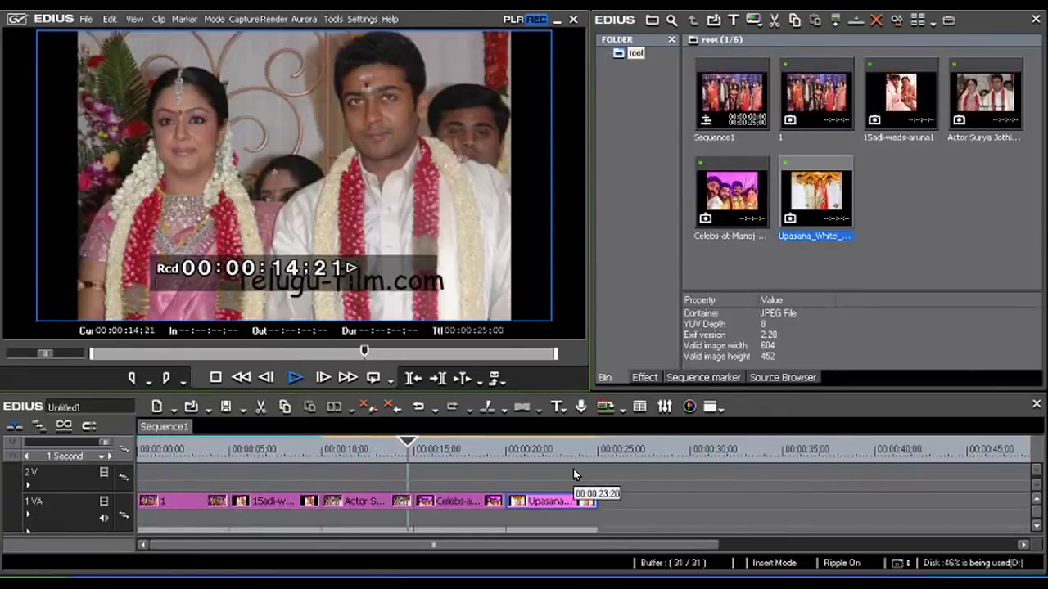
key(space)
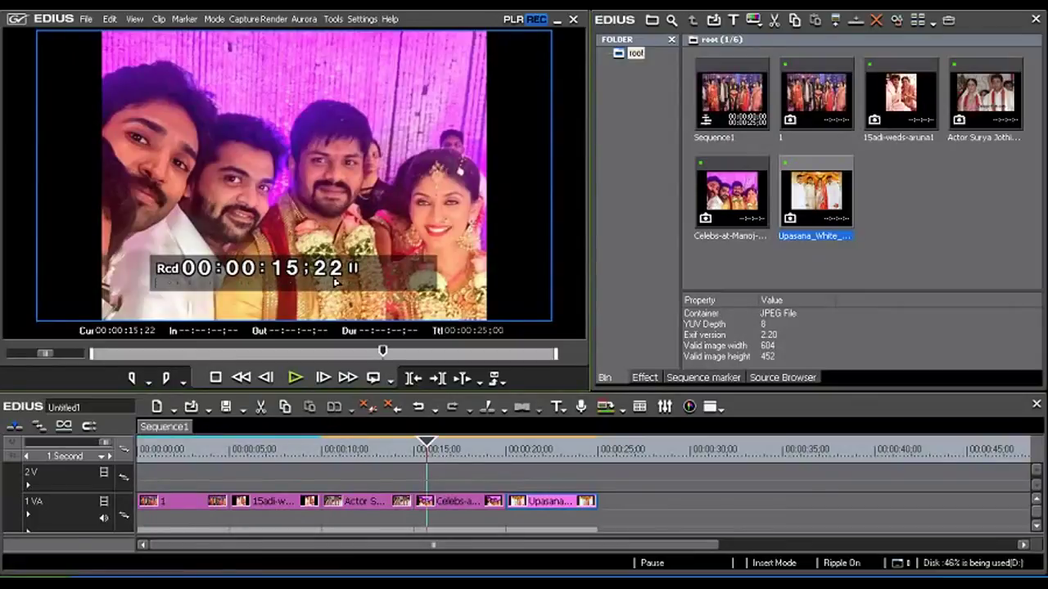
key(Right)
Step the playhead forward nine frames with the frame-advance control
click(323, 378)
click(324, 378)
click(323, 378)
click(325, 381)
click(325, 380)
click(325, 381)
click(325, 381)
click(325, 379)
click(325, 379)
click(325, 379)
click(325, 379)
click(325, 378)
click(325, 379)
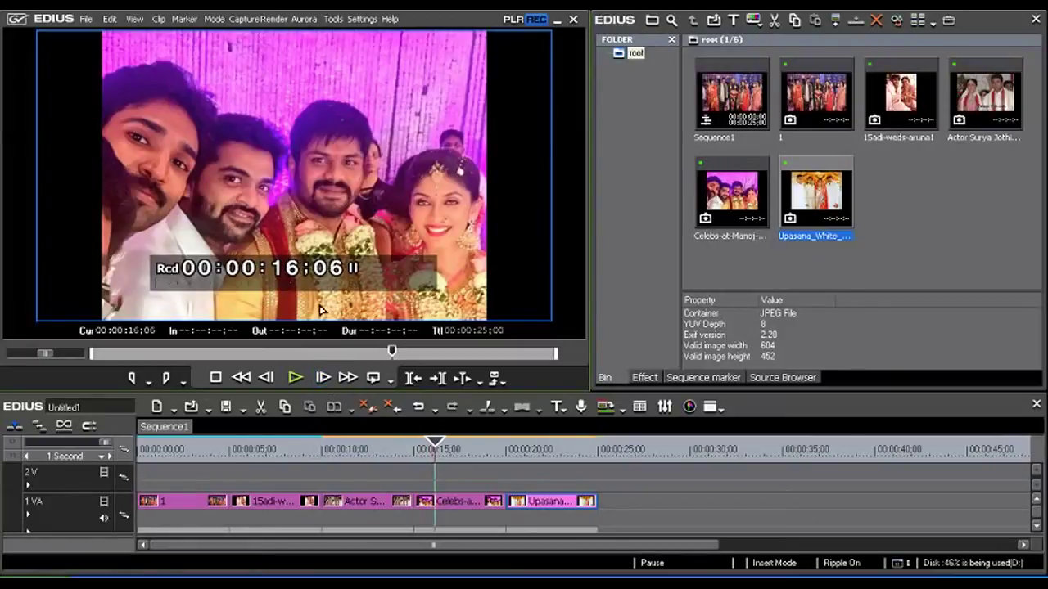
Step back frame by frame, then fast-forward at 4x to the end at 00:00:25;00
click(266, 378)
click(266, 378)
double_click(266, 378)
triple_click(266, 378)
click(267, 378)
triple_click(267, 377)
double_click(267, 377)
double_click(267, 377)
triple_click(266, 379)
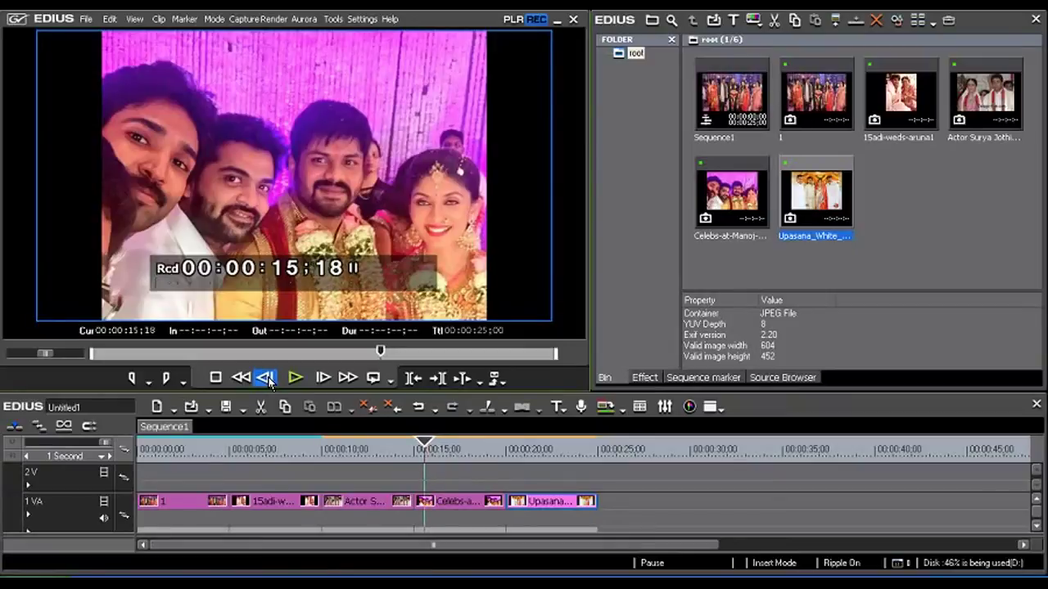
double_click(267, 378)
double_click(267, 378)
triple_click(267, 378)
double_click(267, 378)
triple_click(267, 378)
double_click(267, 378)
double_click(266, 378)
double_click(267, 378)
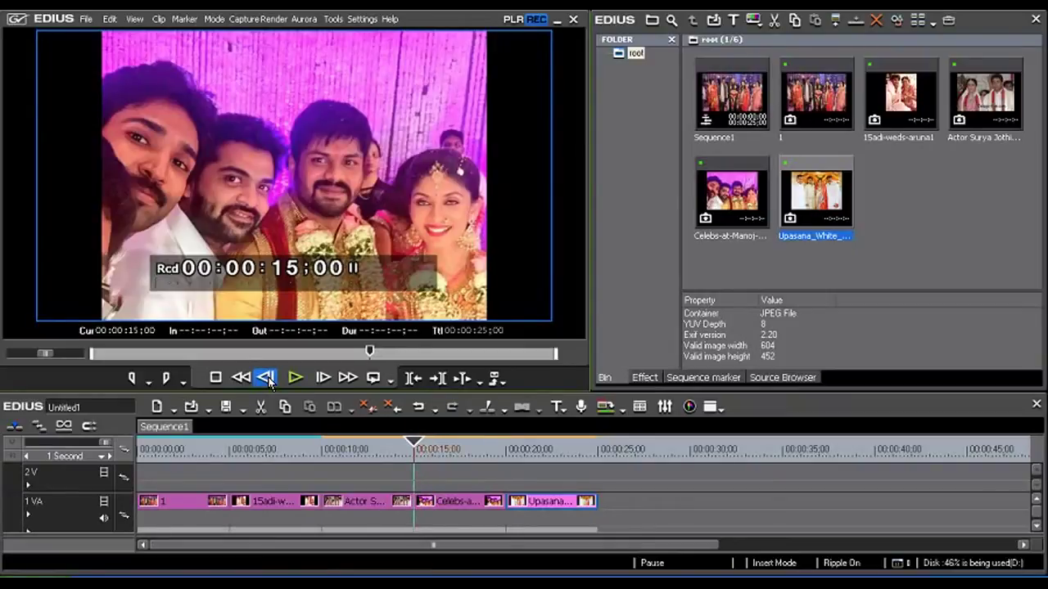
click(266, 377)
double_click(267, 377)
click(267, 377)
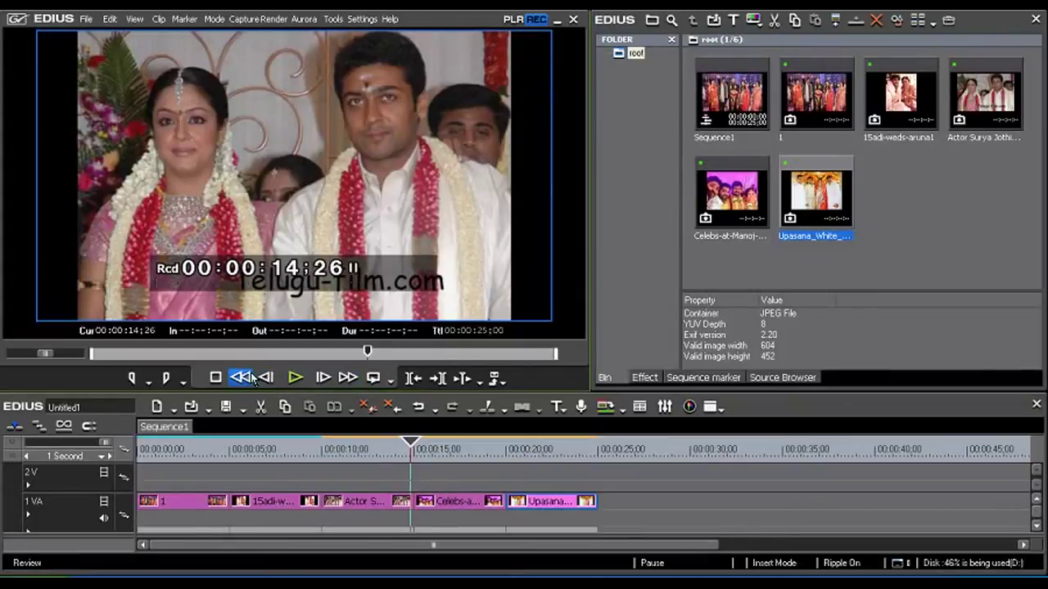
click(351, 379)
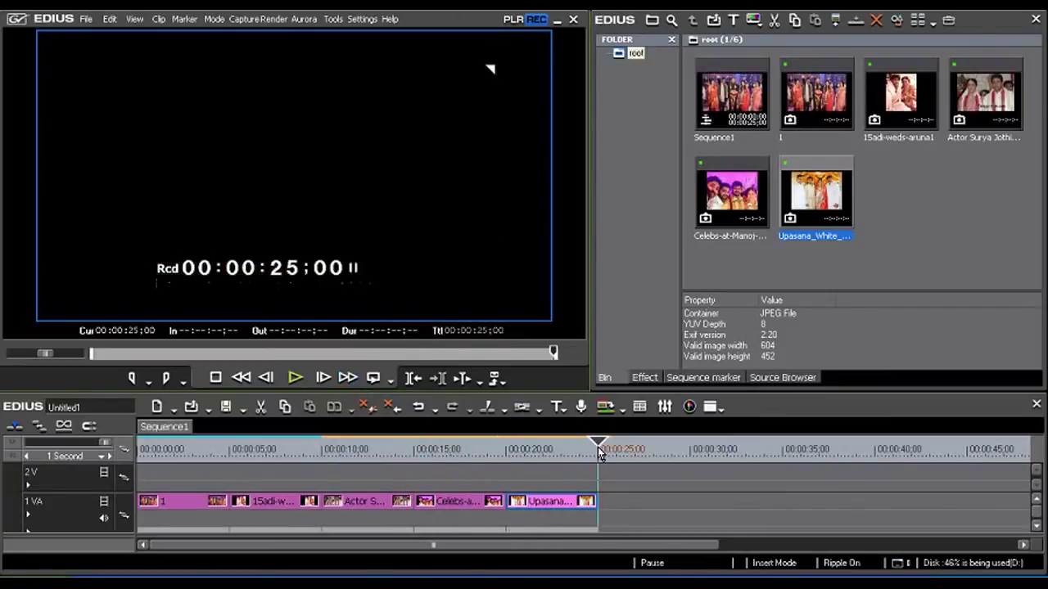
Return the playhead to 00;00, fast-forward through all five photos, then rewind at 4x
drag(602, 450, 123, 480)
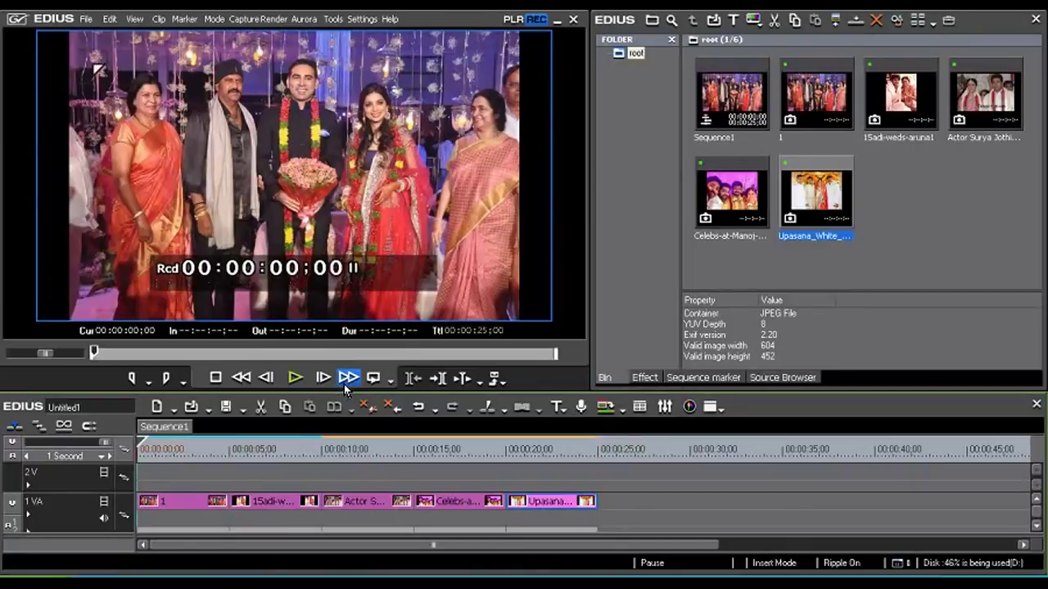
click(347, 378)
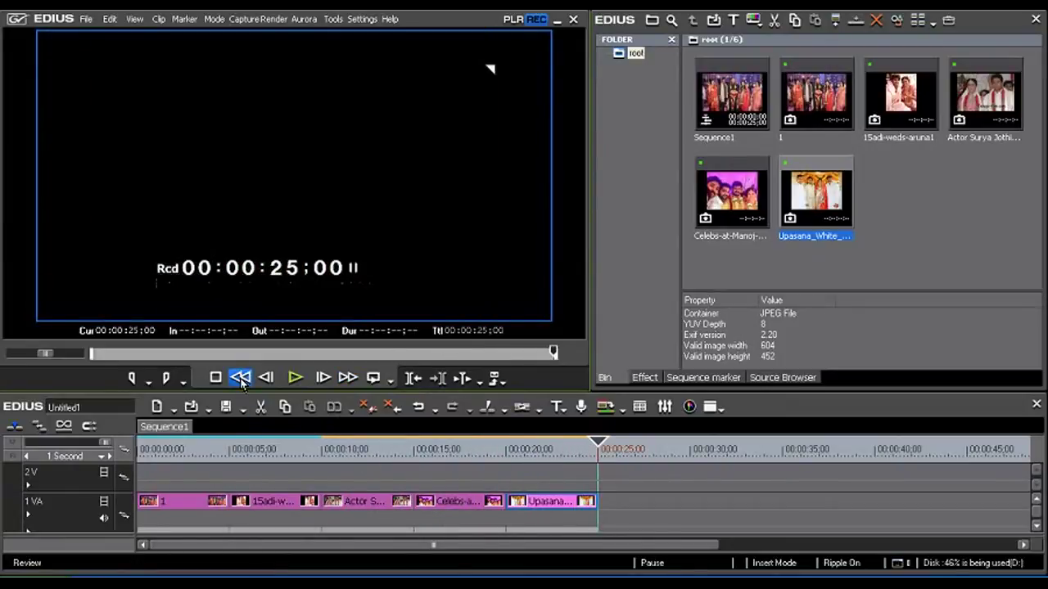
click(241, 378)
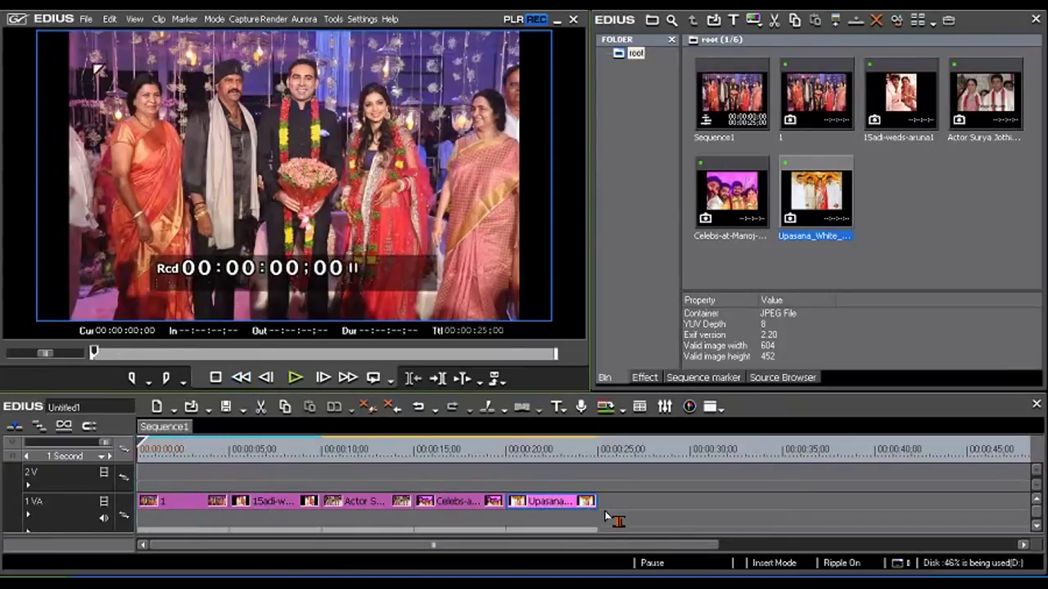
Loop-play the whole sequence, then drag the playhead to 21;04 and back to 00;00
click(390, 379)
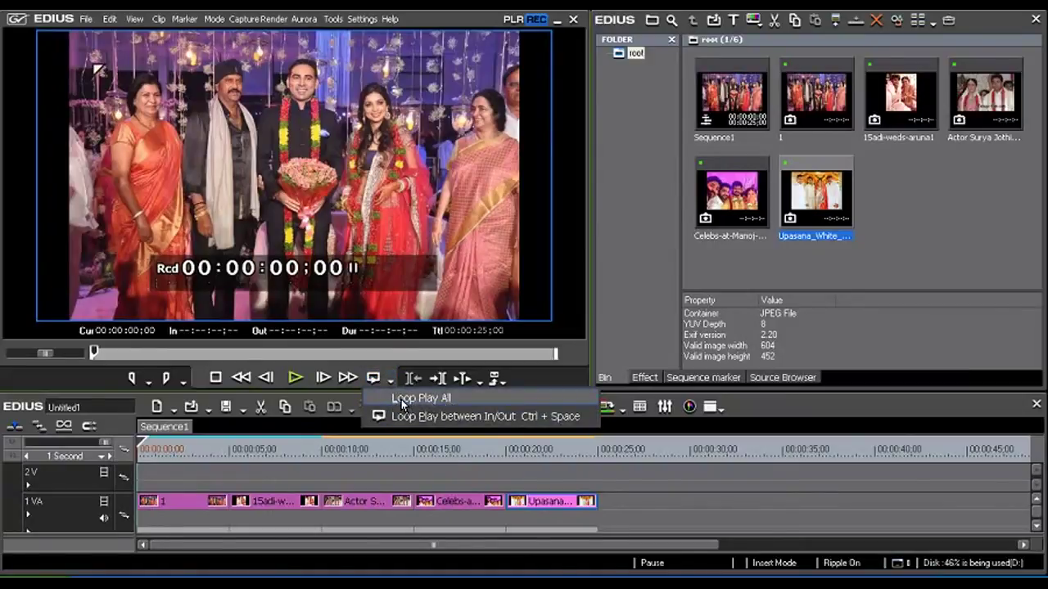
click(401, 399)
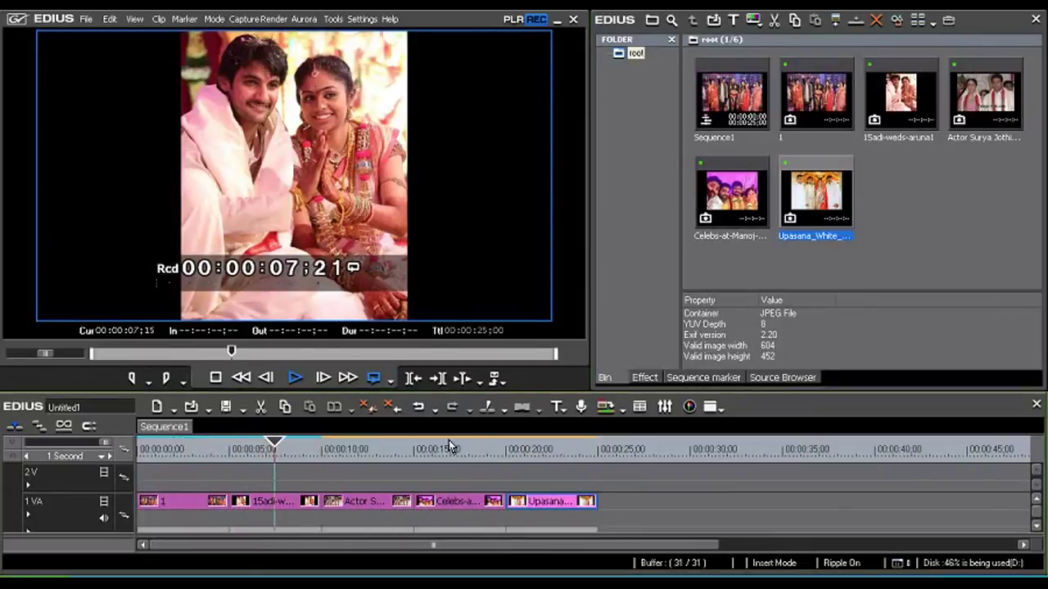
drag(449, 446, 526, 467)
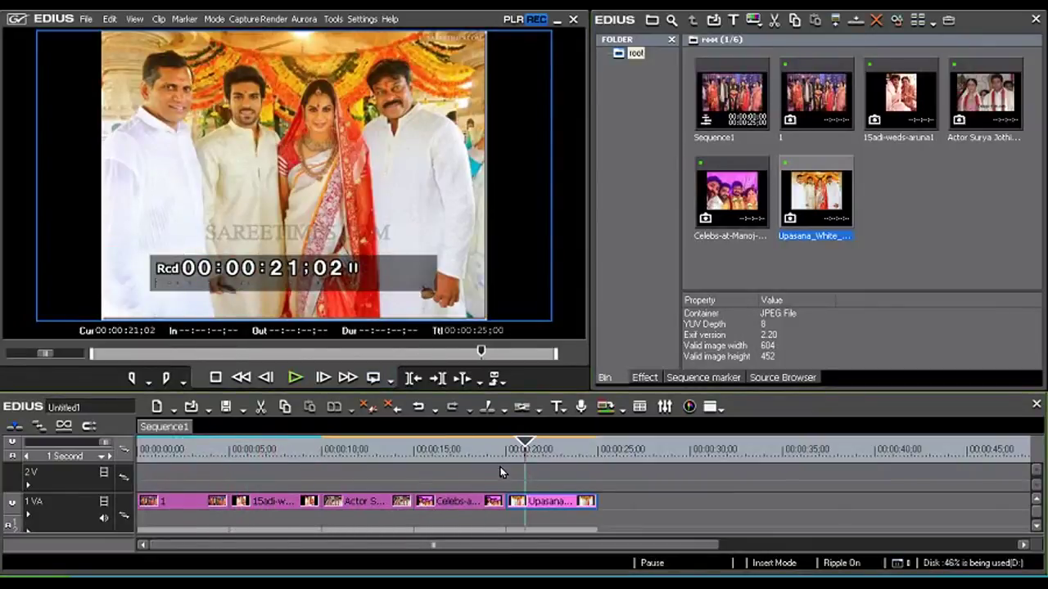
click(528, 449)
drag(528, 448, 139, 448)
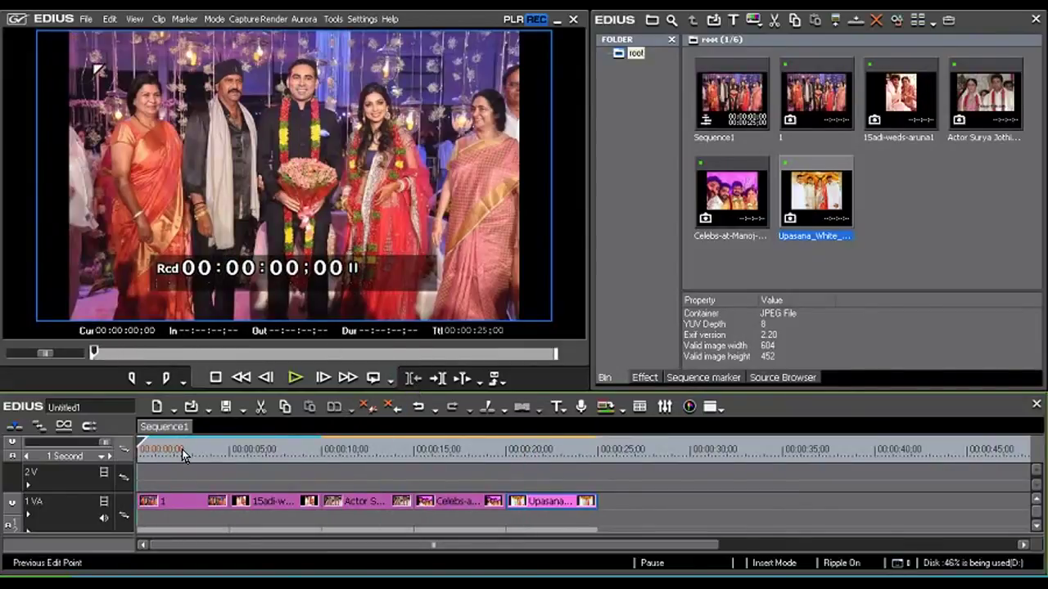
click(255, 503)
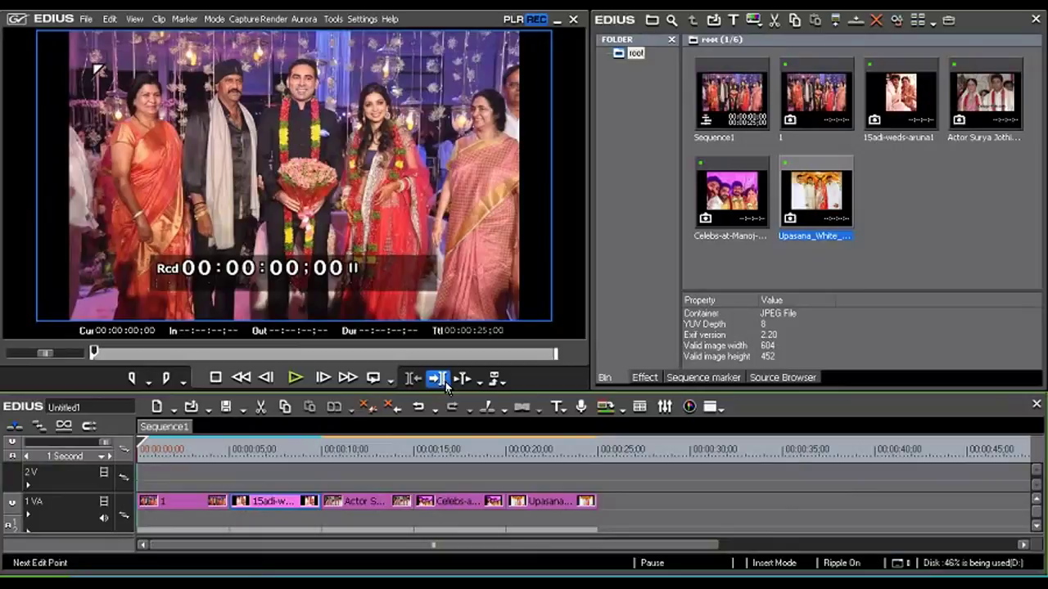
Jump through each cut from 05:00 to 25:00, then back cut by cut to 00:00
click(438, 379)
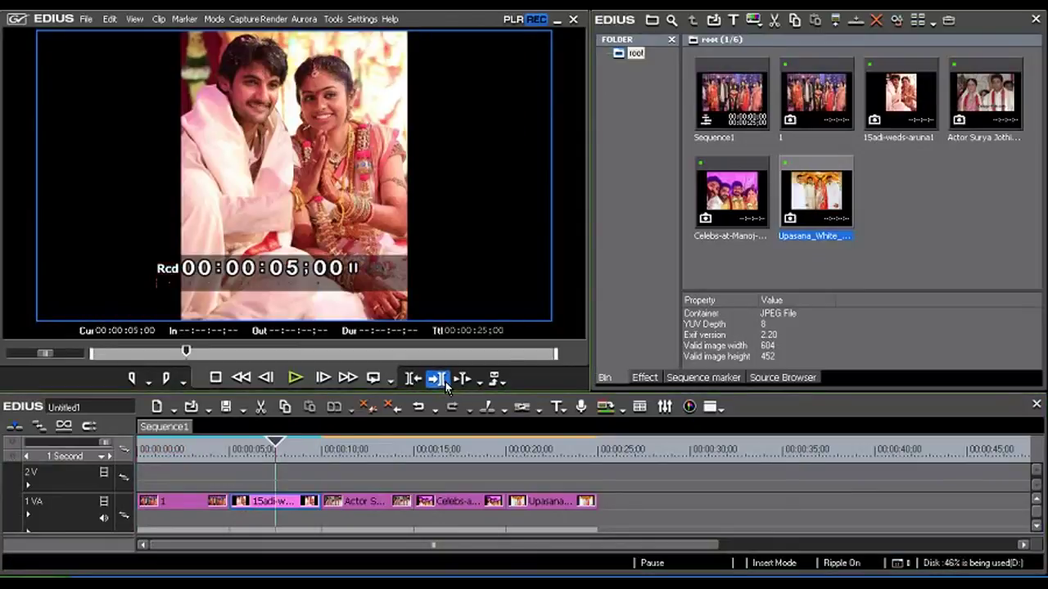
click(438, 379)
click(438, 379)
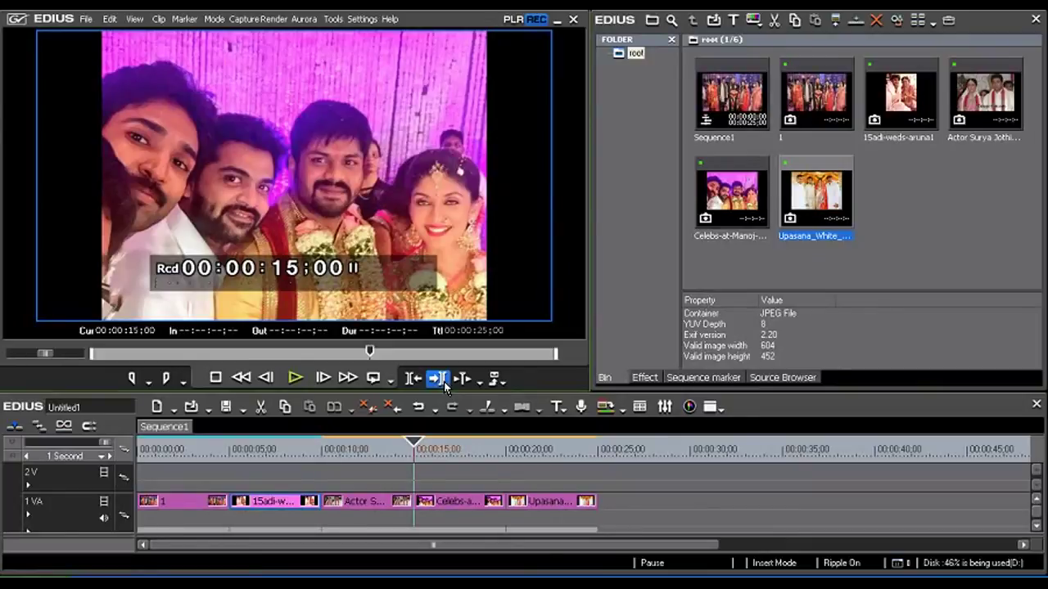
click(444, 381)
click(443, 381)
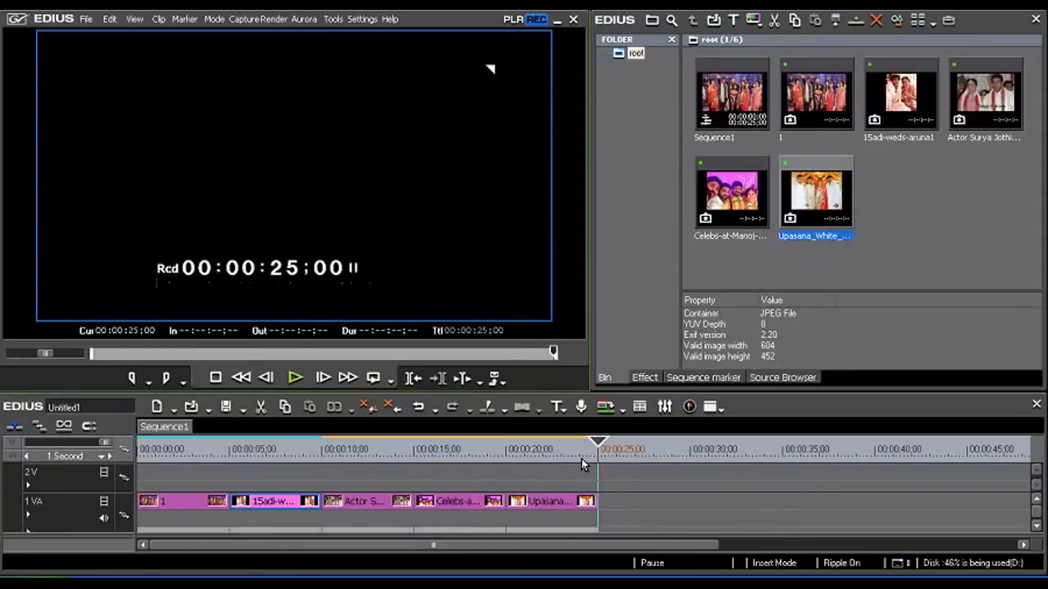
click(413, 379)
click(413, 380)
click(414, 380)
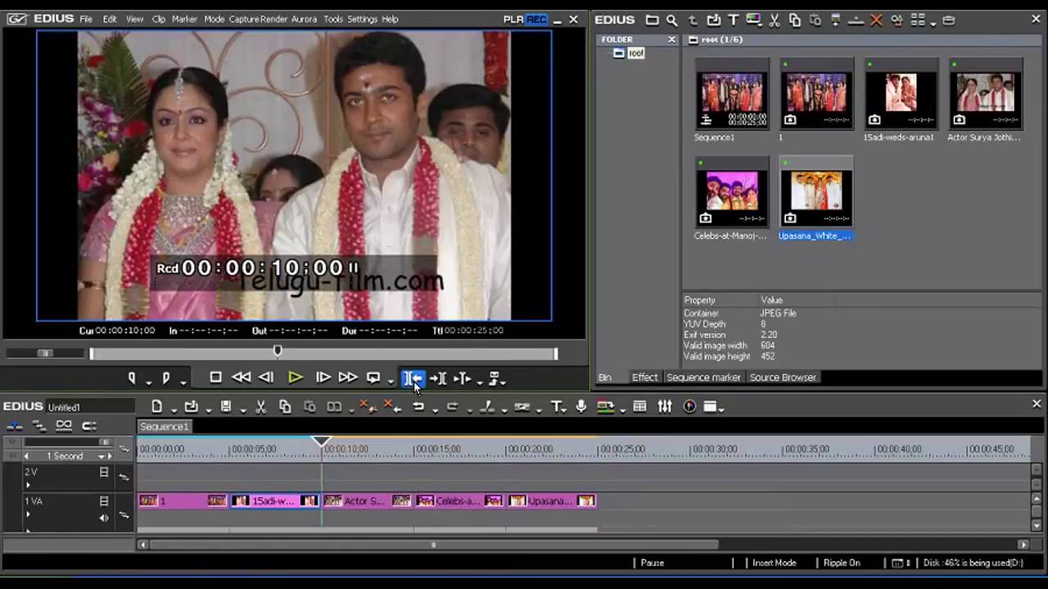
click(414, 379)
click(413, 382)
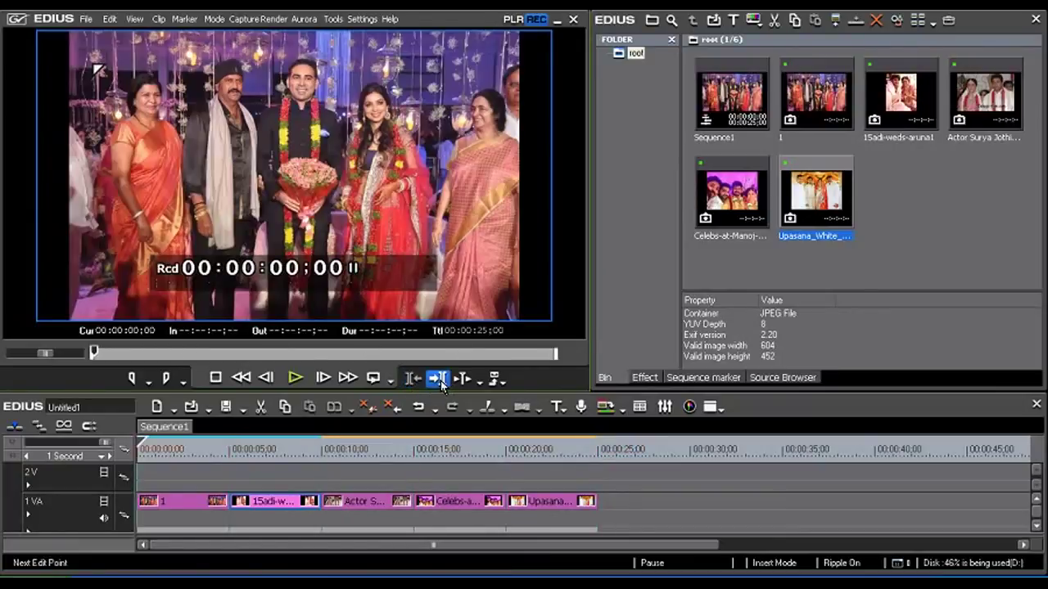
Repeat the pass, jumping forward through the cuts to the end and back to the start
click(440, 380)
click(440, 380)
click(441, 380)
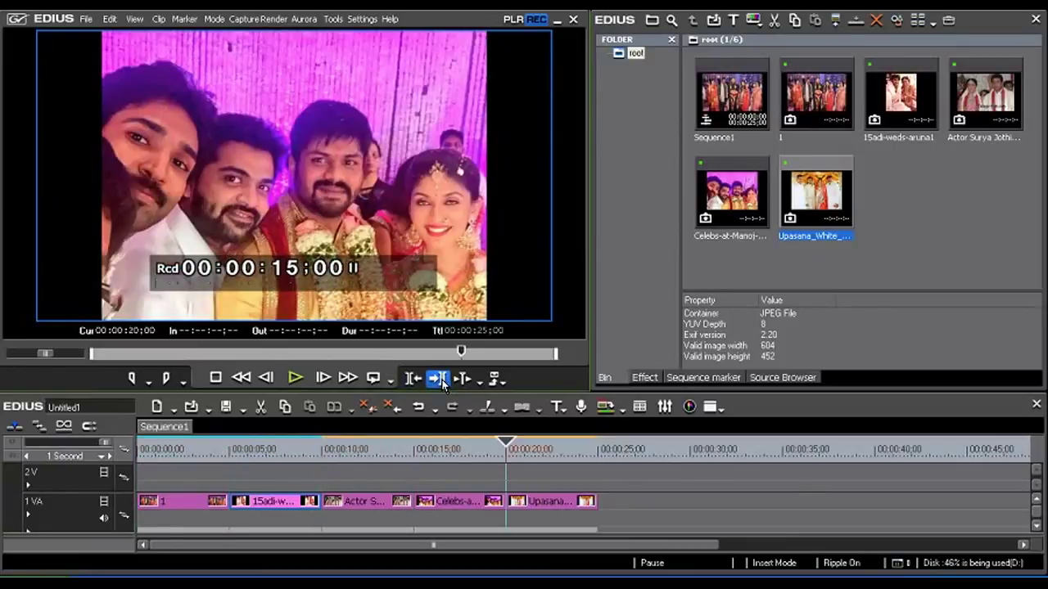
click(440, 380)
click(441, 380)
click(414, 379)
click(413, 379)
click(413, 379)
click(414, 379)
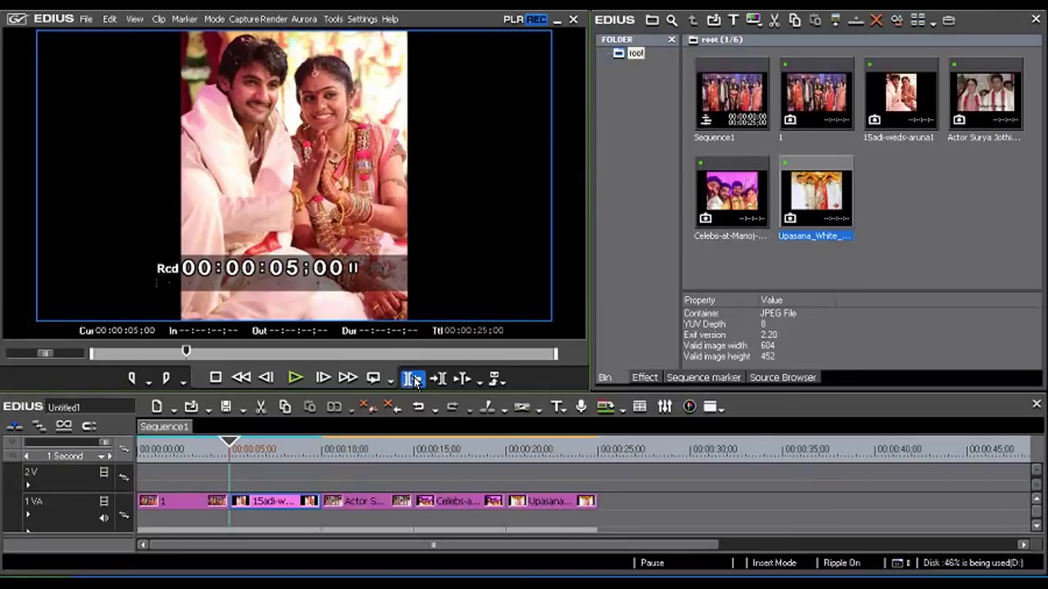
click(413, 379)
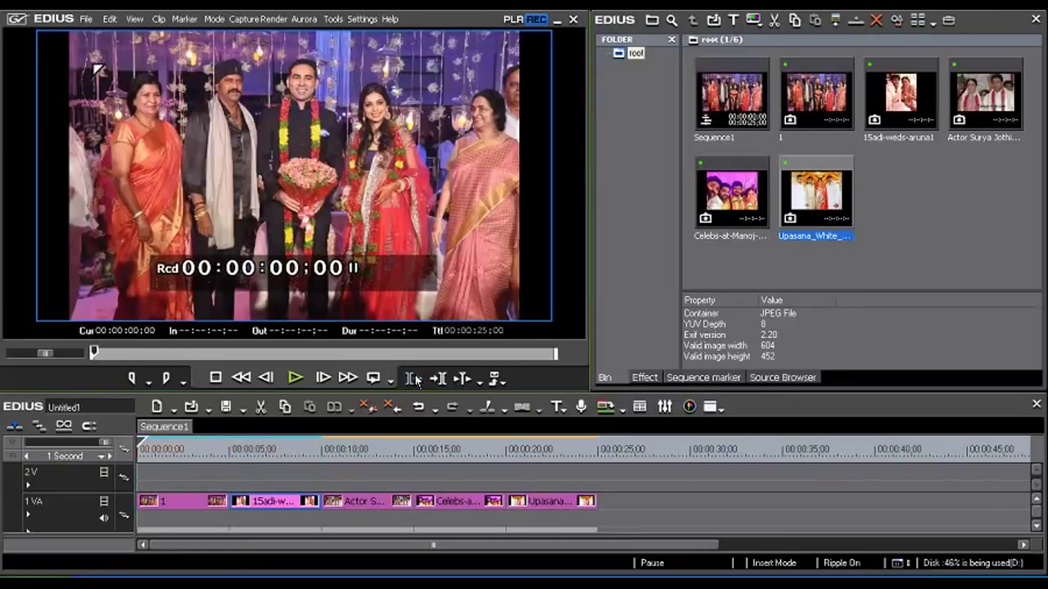
Play the current area around the playhead and stop it at 00:00:01;22
click(462, 377)
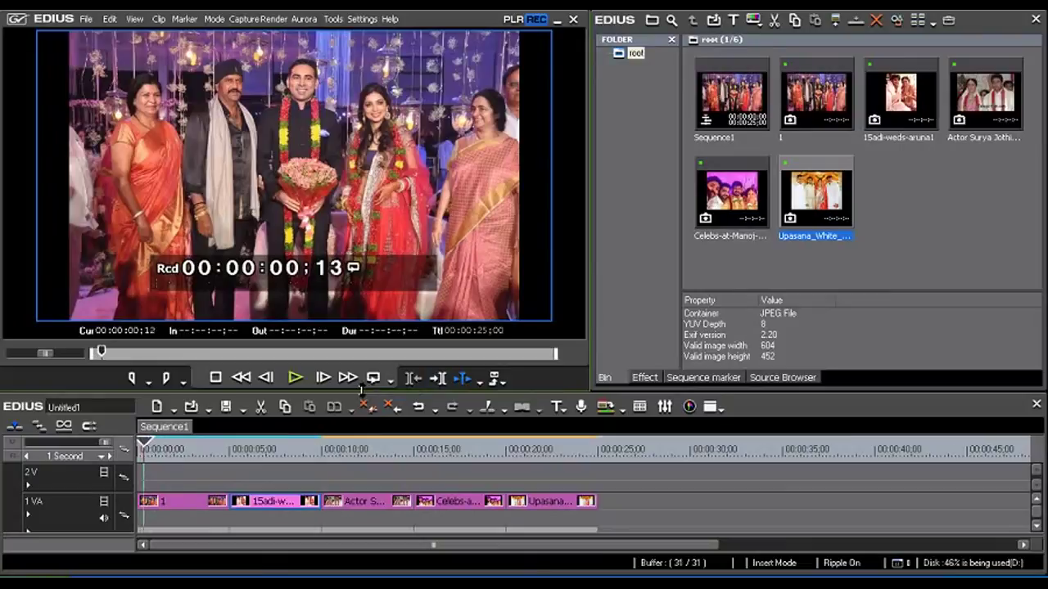
key(space)
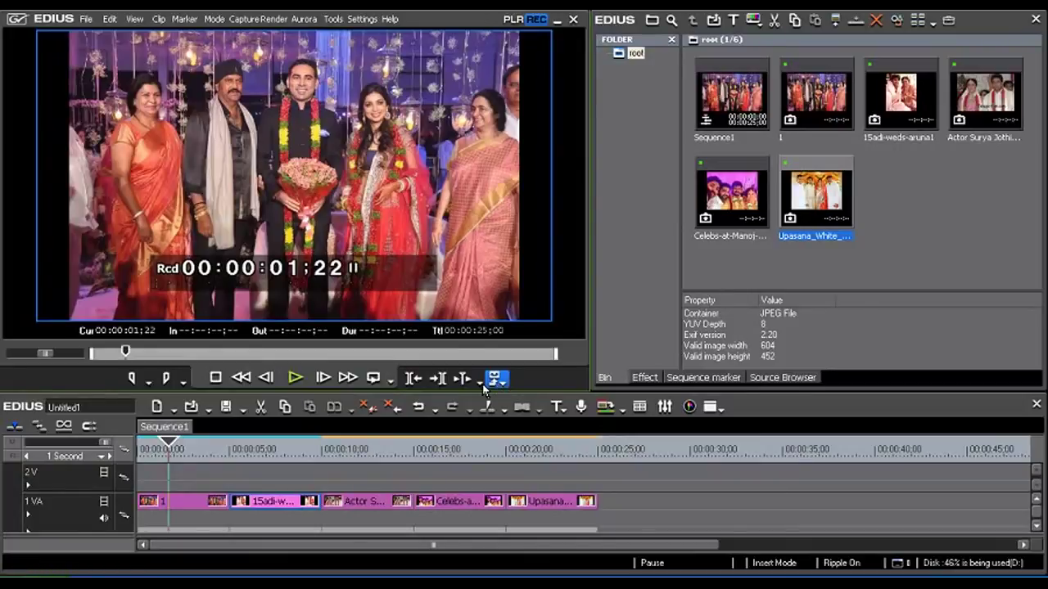
Drag the playhead forward to about 02;15, then back toward the sequence start
drag(195, 446, 177, 446)
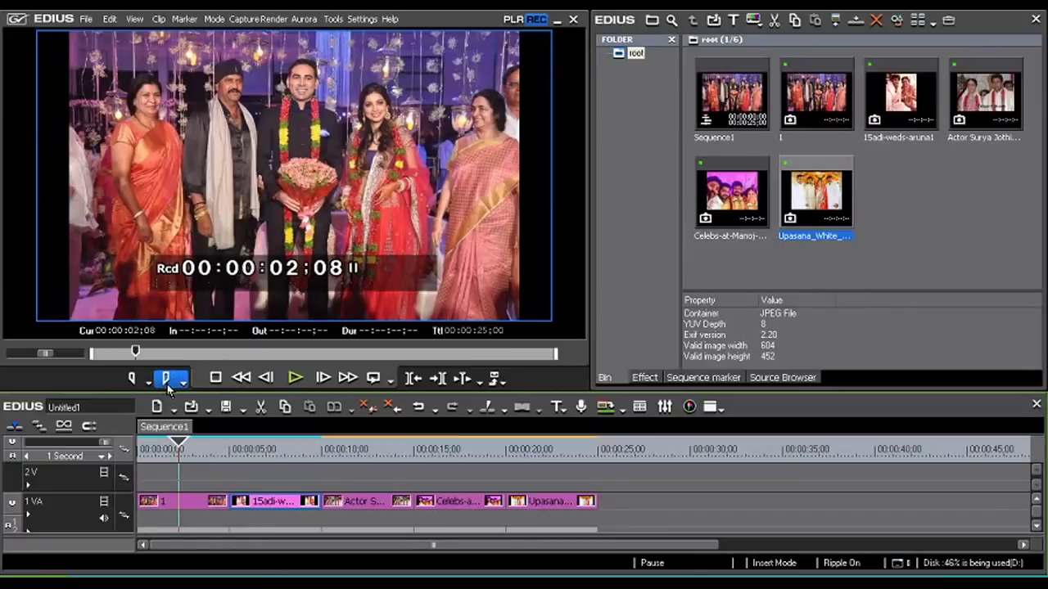
drag(178, 446, 140, 447)
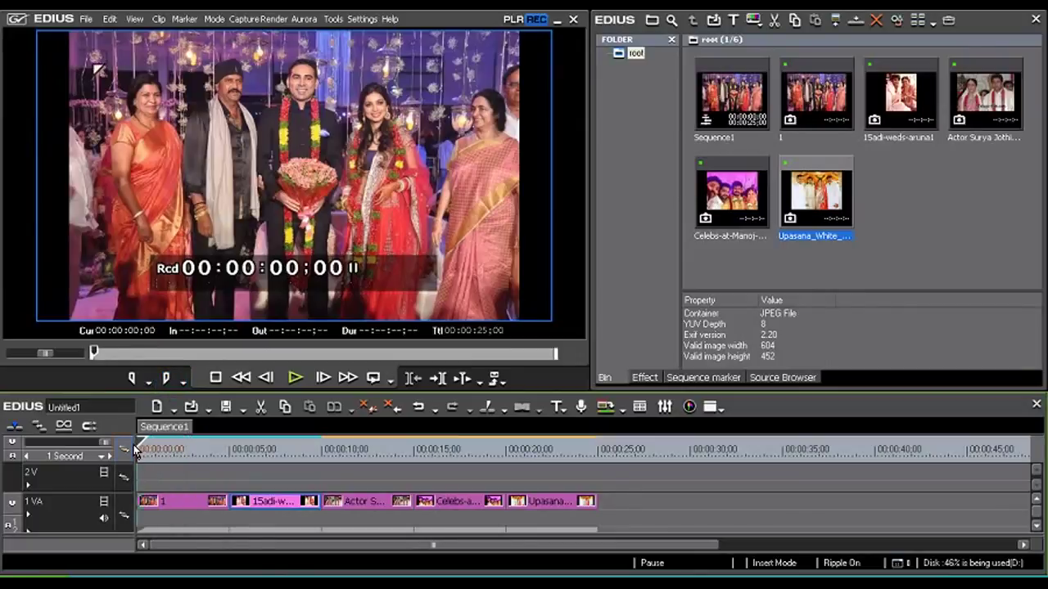